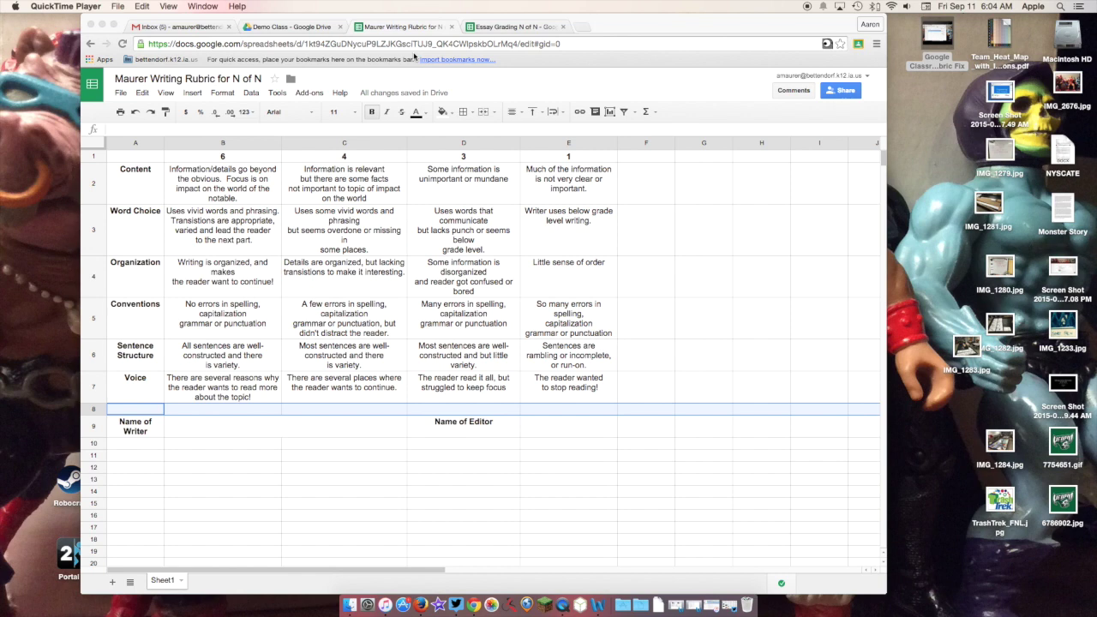
- Delete the empty row 8 so Name of Writer sits directly below Voice
{"action": "left_click", "coordinate": [136, 180]}
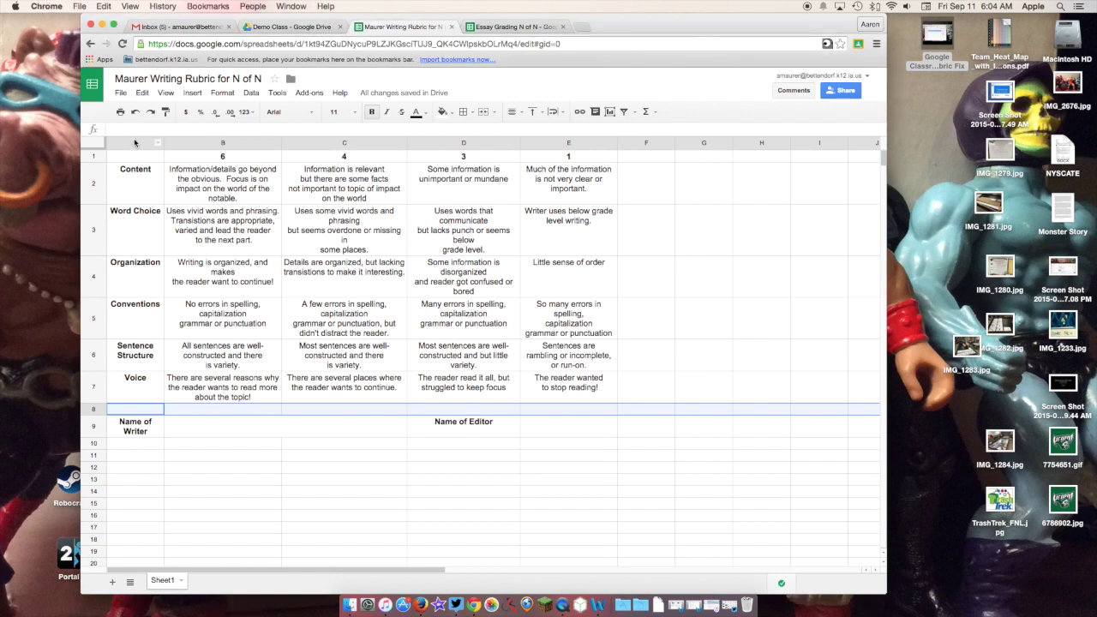
{"action": "left_click", "coordinate": [134, 143]}
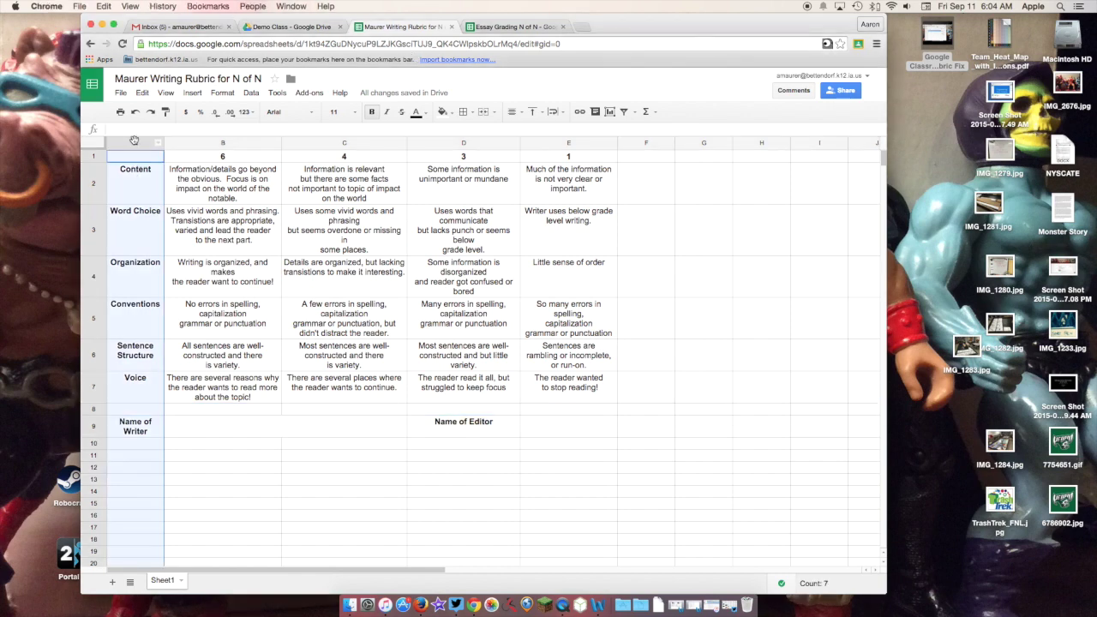
{"action": "left_click", "coordinate": [187, 414]}
{"action": "left_click", "coordinate": [90, 409]}
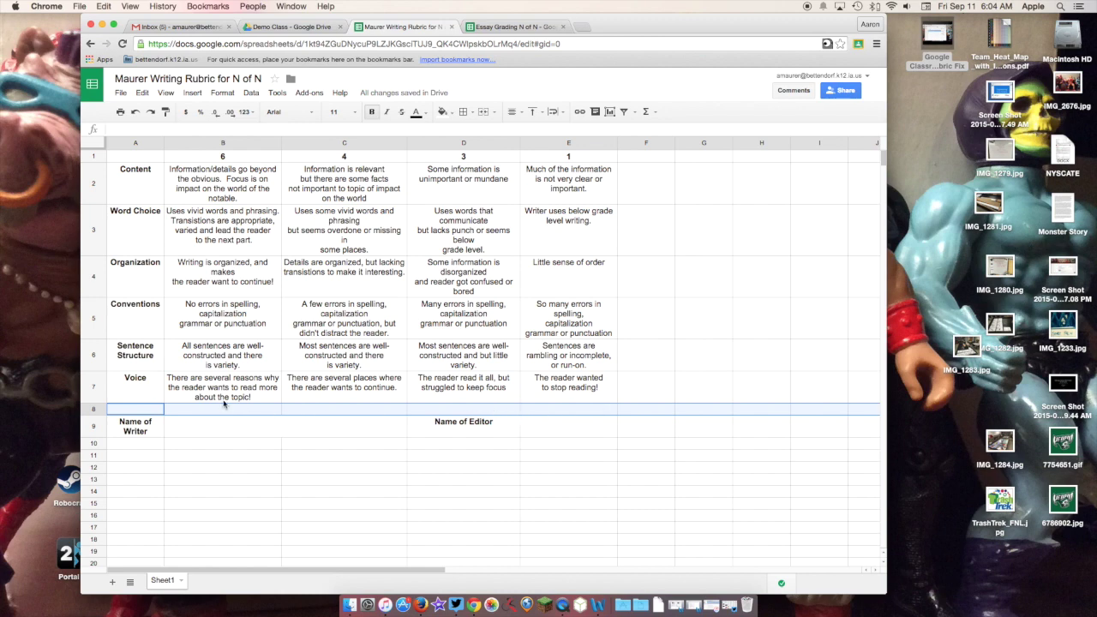
{"action": "key", "text": "Return"}
{"action": "right_click", "coordinate": [97, 409]}
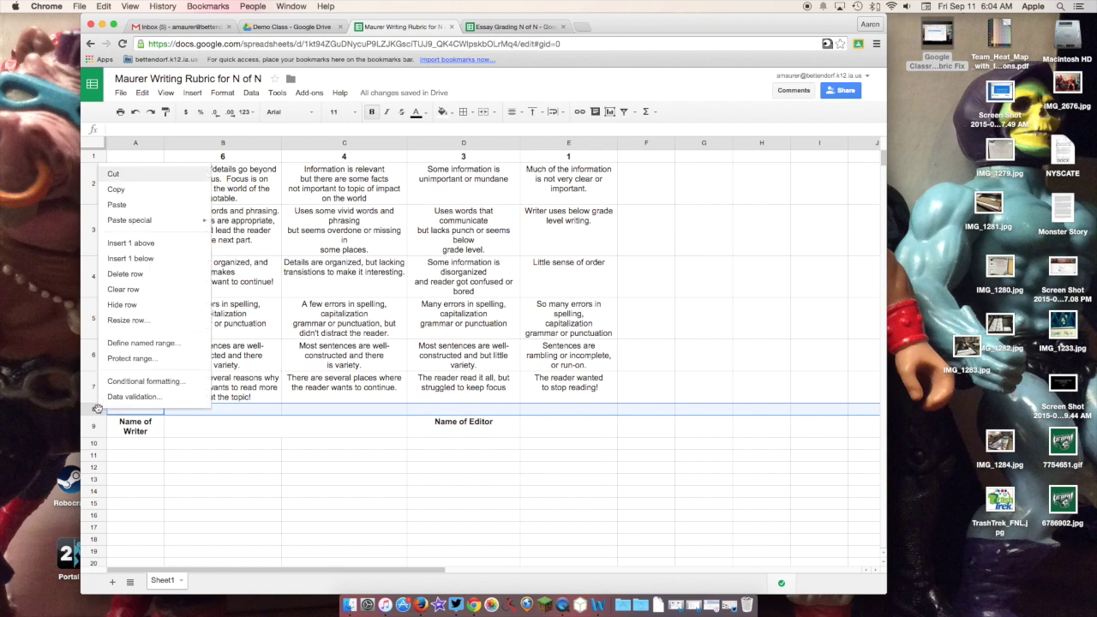
{"action": "left_click", "coordinate": [128, 275]}
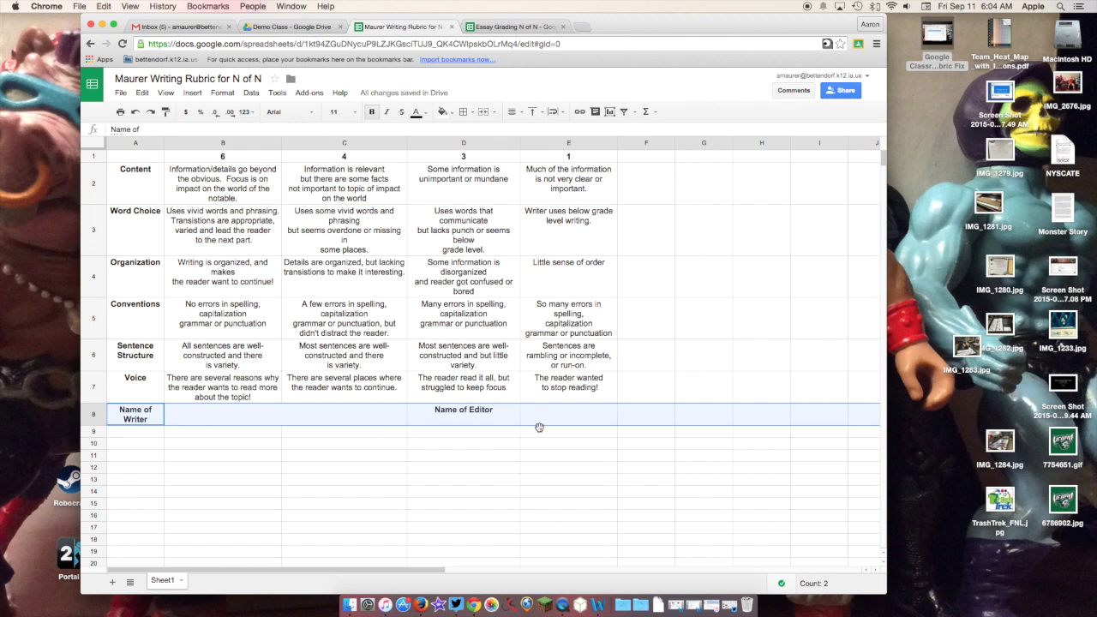
{"action": "left_click", "coordinate": [488, 460]}
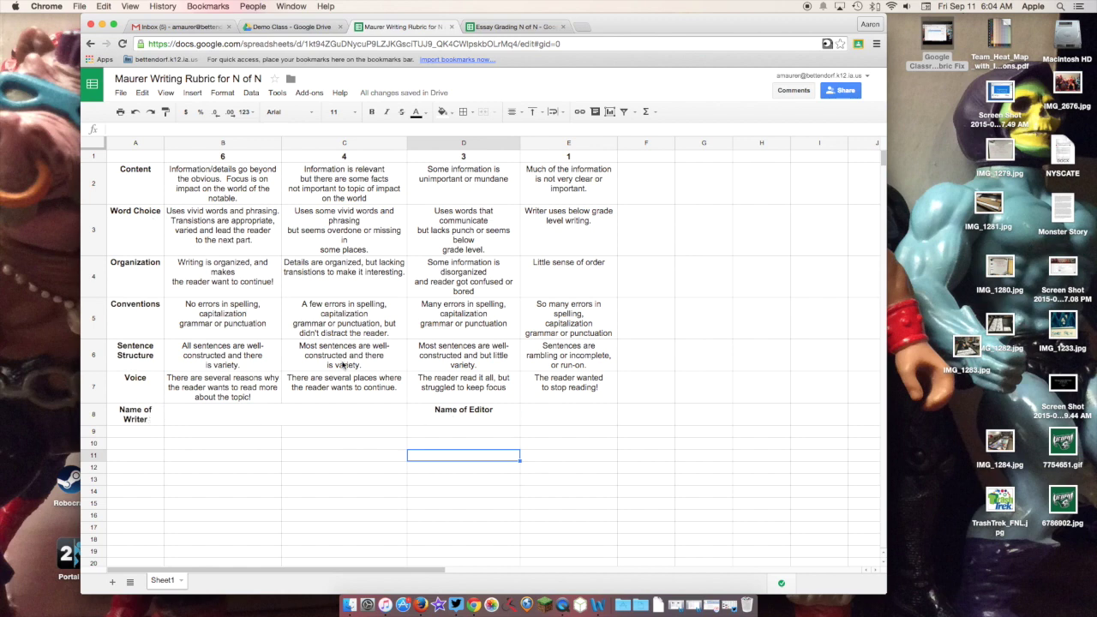
{"action": "left_click", "coordinate": [135, 420]}
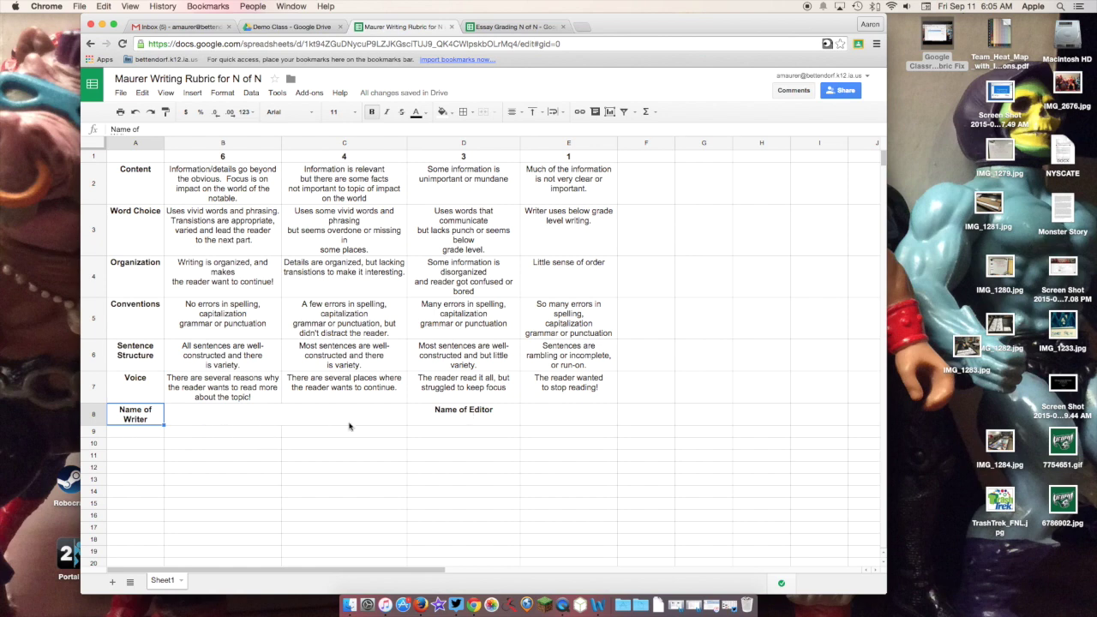
- Copy the Name of Editor label from D8 into A9 and clear D8
{"action": "left_click", "coordinate": [439, 422]}
{"action": "key", "text": "ctrl+c"}
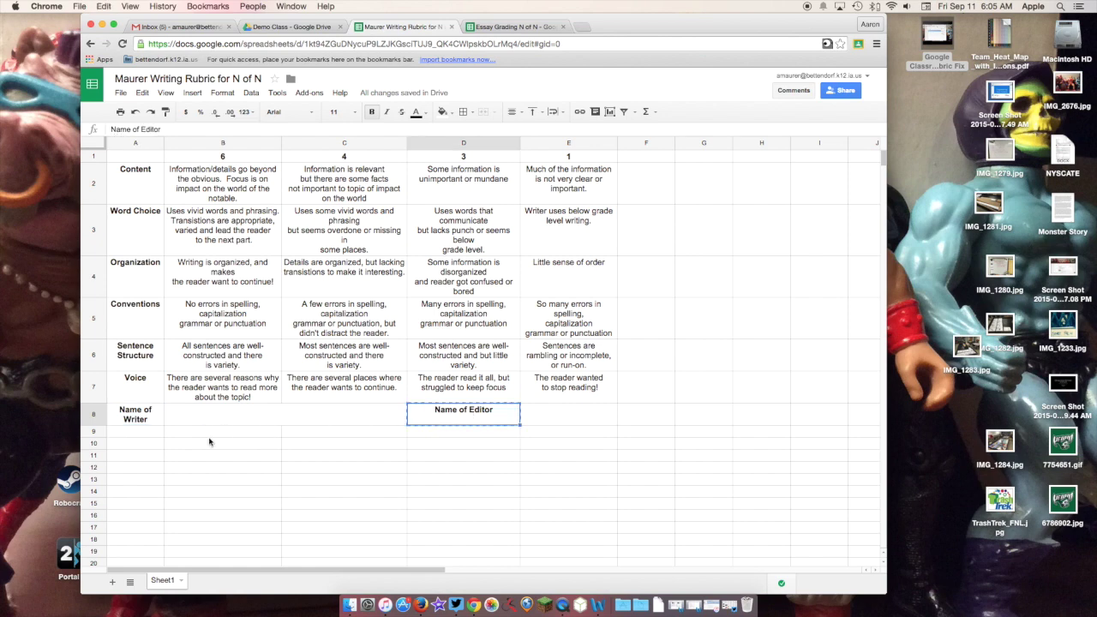
{"action": "left_click", "coordinate": [139, 437]}
{"action": "key", "text": "ctrl+v"}
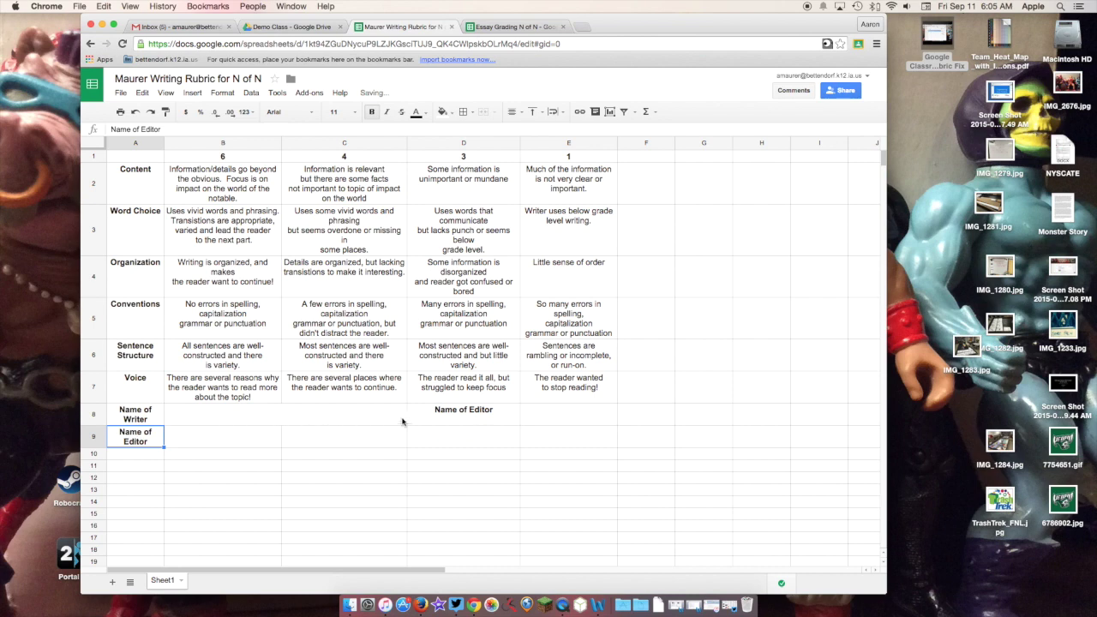
{"action": "left_click", "coordinate": [445, 417]}
{"action": "key", "text": "Delete"}
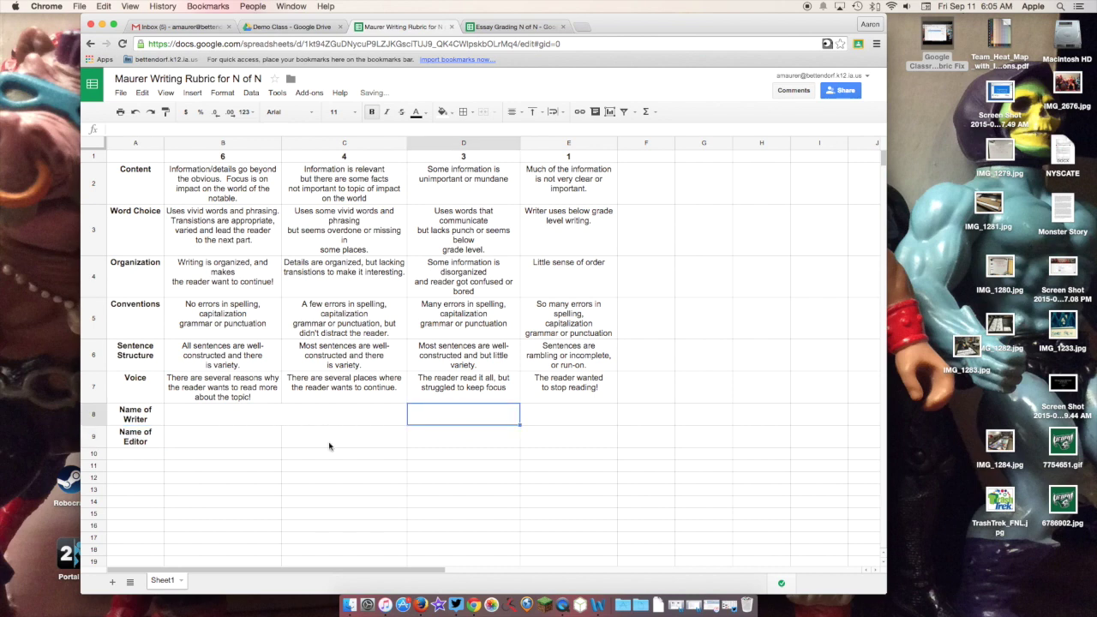
{"action": "left_click", "coordinate": [331, 446]}
{"action": "left_click_drag", "start_coordinate": [223, 415], "coordinate": [346, 420]}
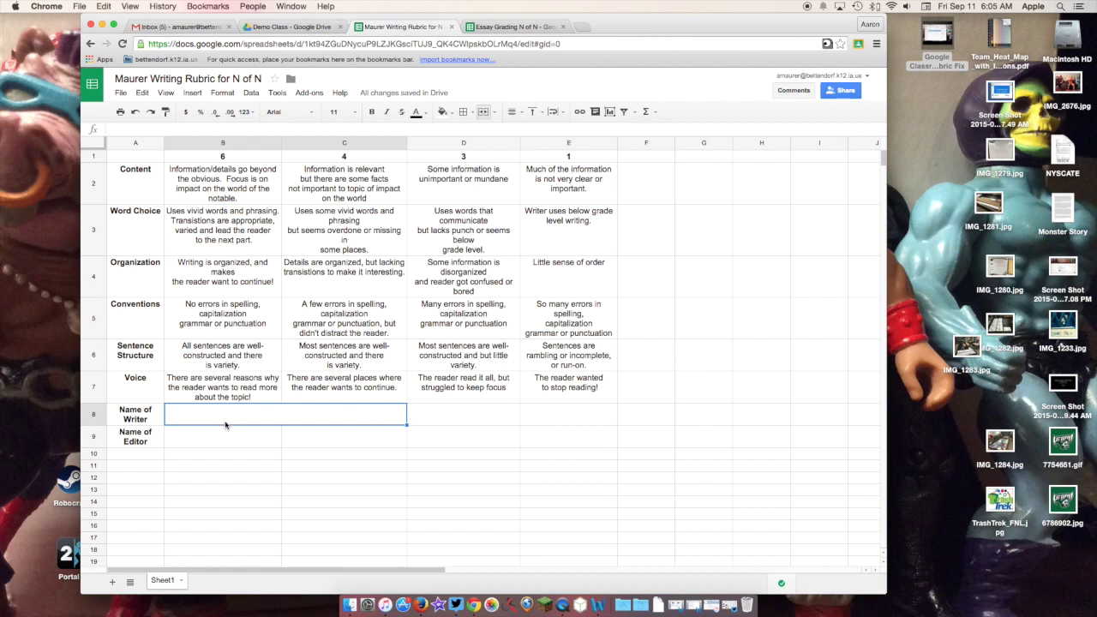
{"action": "left_click", "coordinate": [429, 426]}
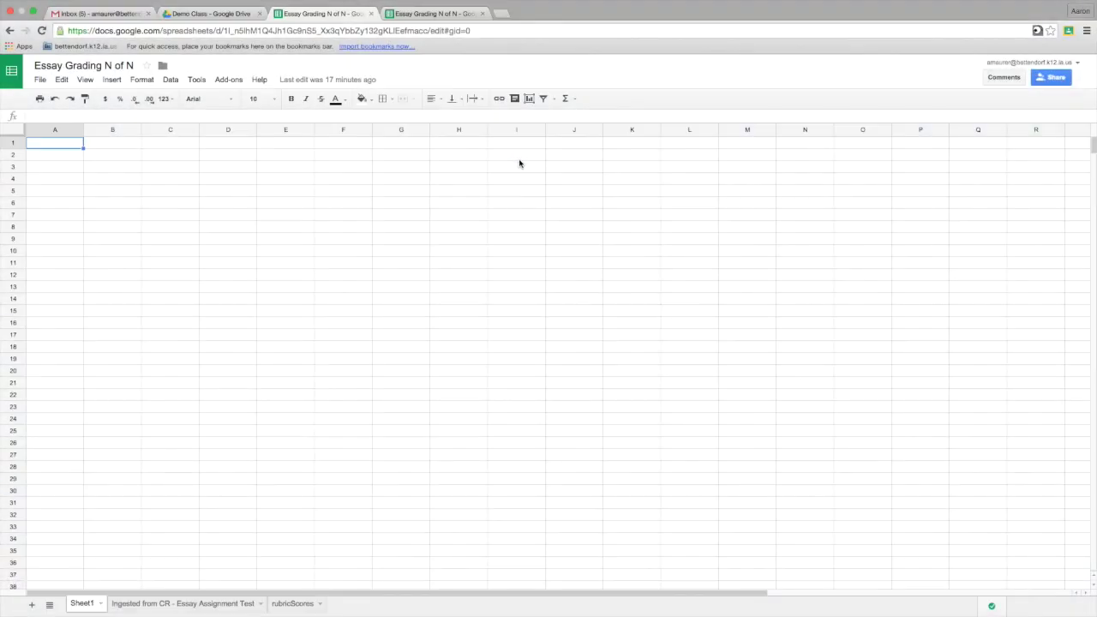
- Launch the Doctopus add-on and close the duplicate Essay Grading tab
{"action": "left_click", "coordinate": [229, 80]}
{"action": "mouse_move", "coordinate": [238, 100]}
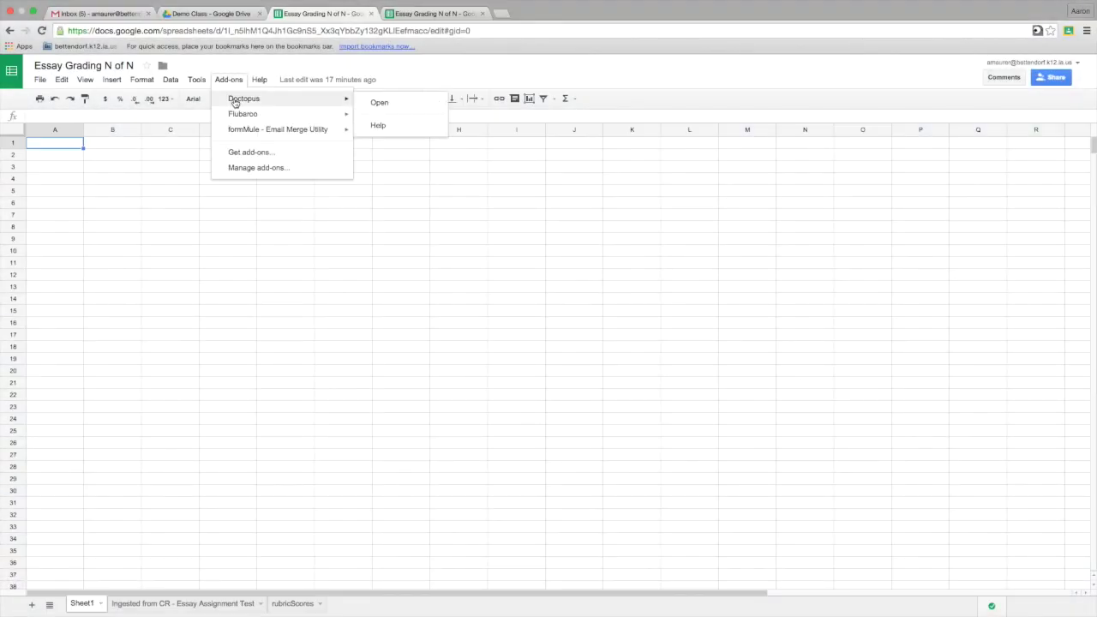
{"action": "left_click", "coordinate": [365, 104]}
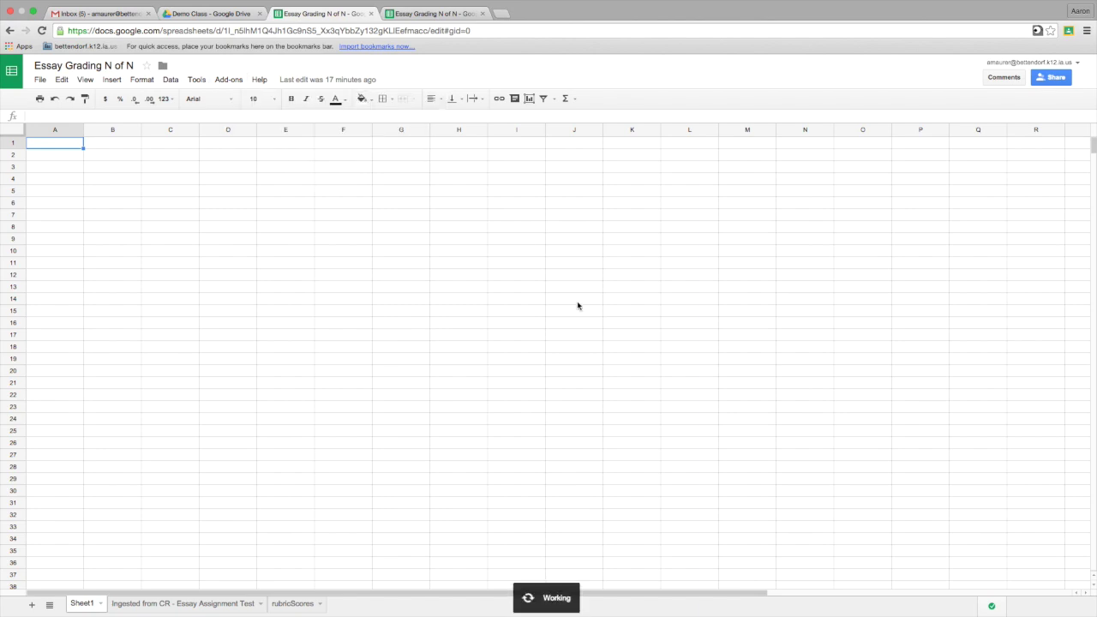
{"action": "left_click", "coordinate": [479, 15]}
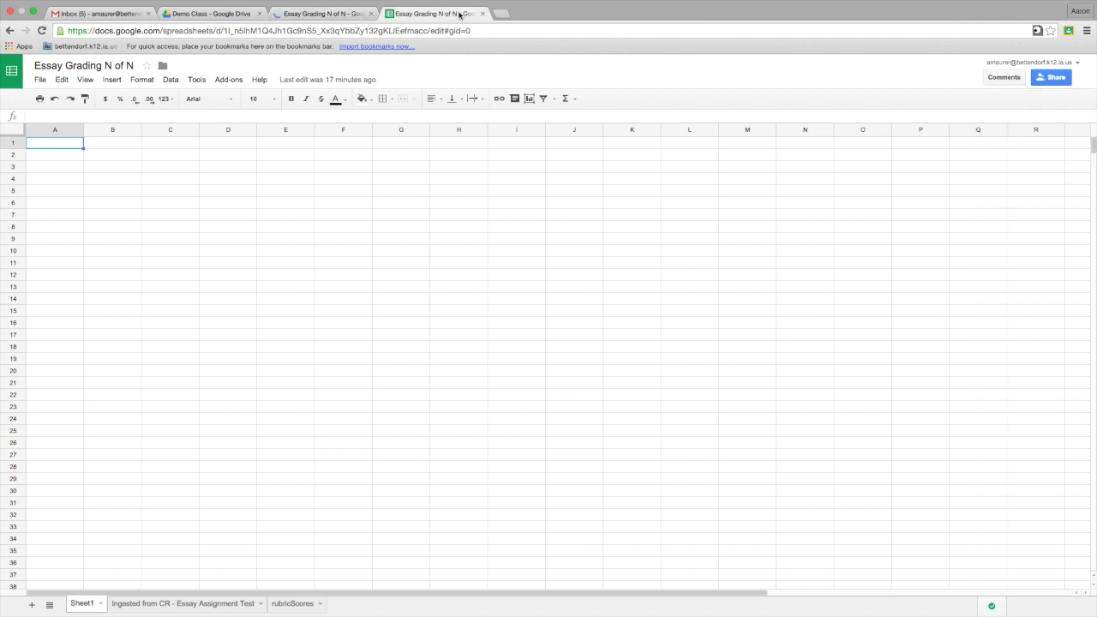
{"action": "left_click", "coordinate": [482, 14]}
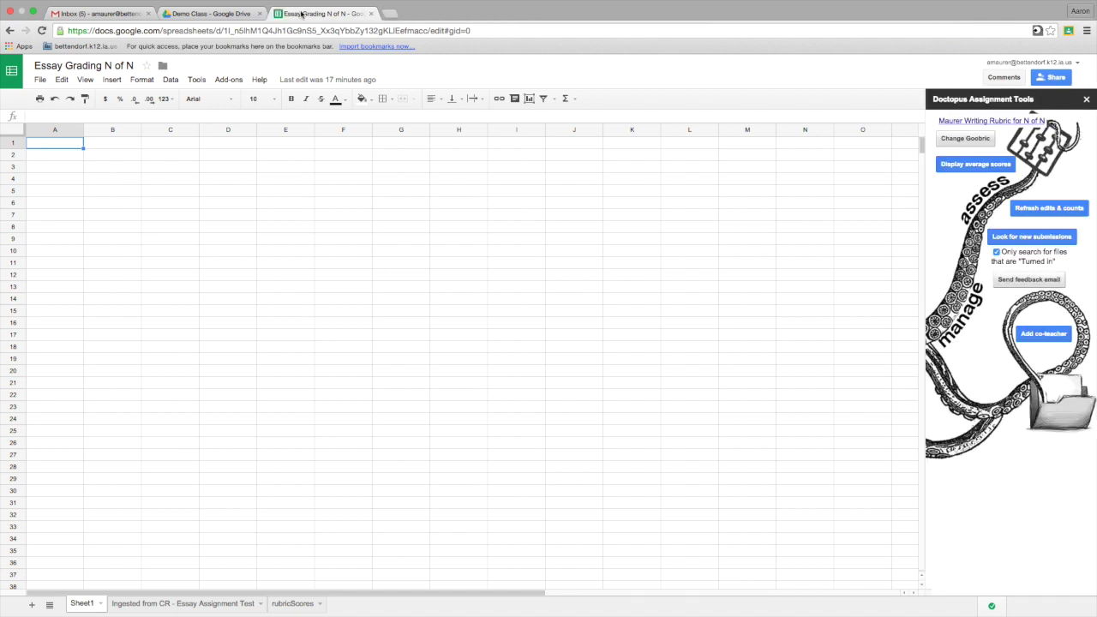
- Cancel attaching a different Goobric rubric, keep the current one, and open the linked writing rubric
{"action": "left_click", "coordinate": [964, 141]}
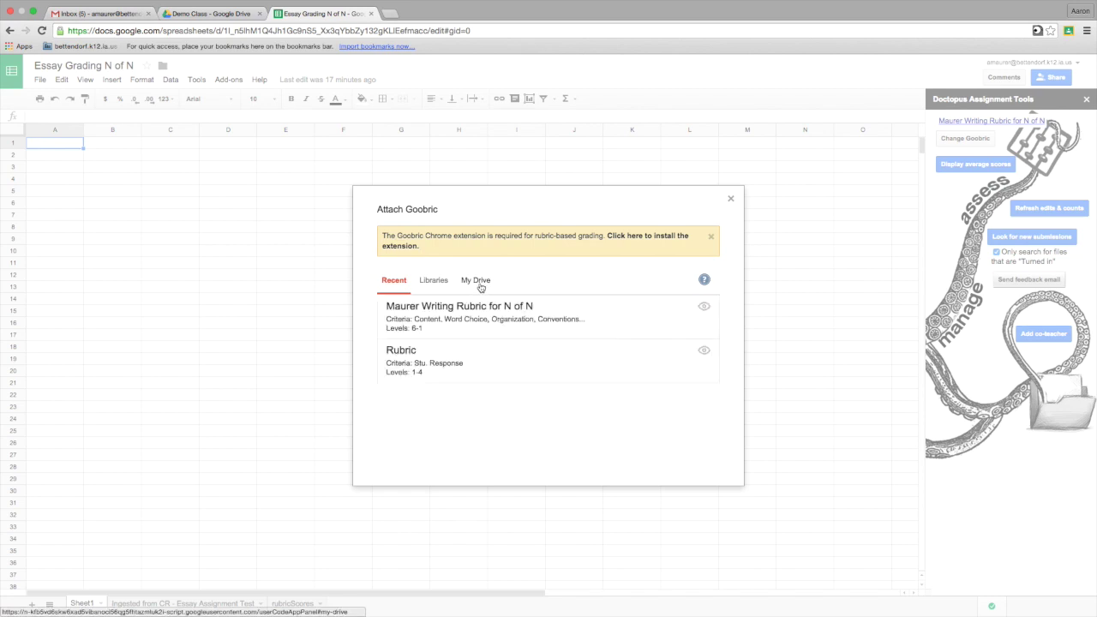
{"action": "left_click", "coordinate": [480, 283]}
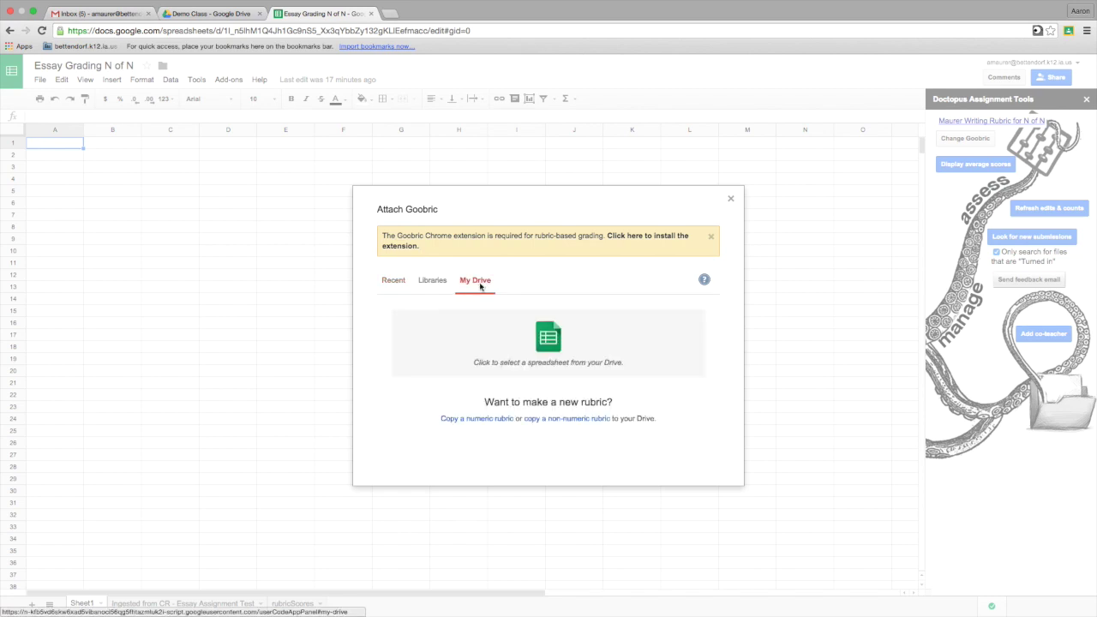
{"action": "left_click", "coordinate": [550, 345]}
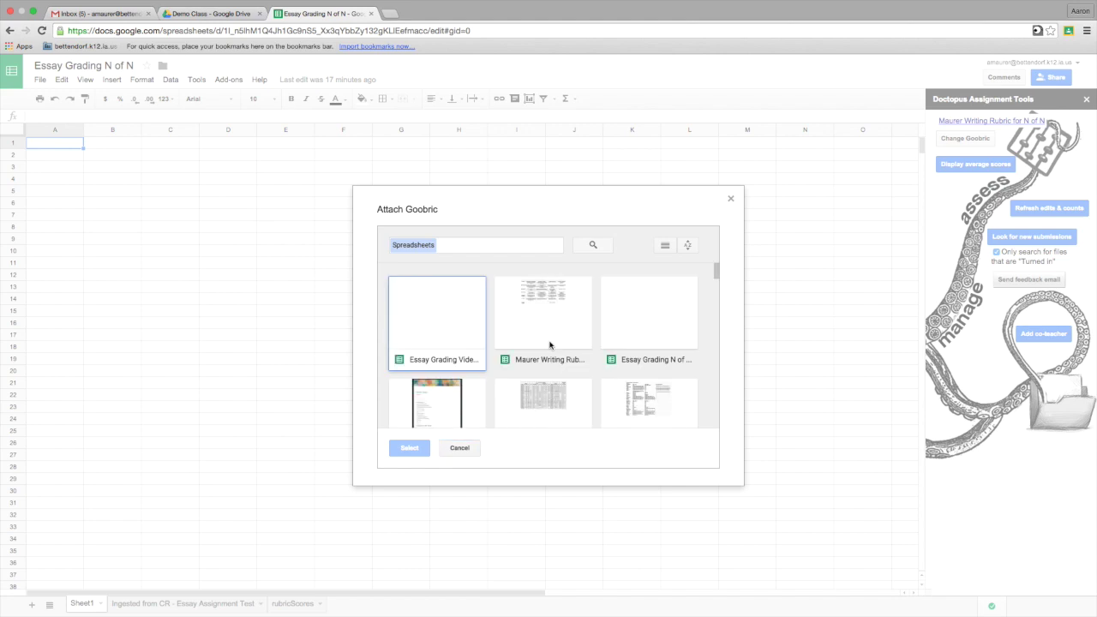
{"action": "left_click", "coordinate": [548, 322]}
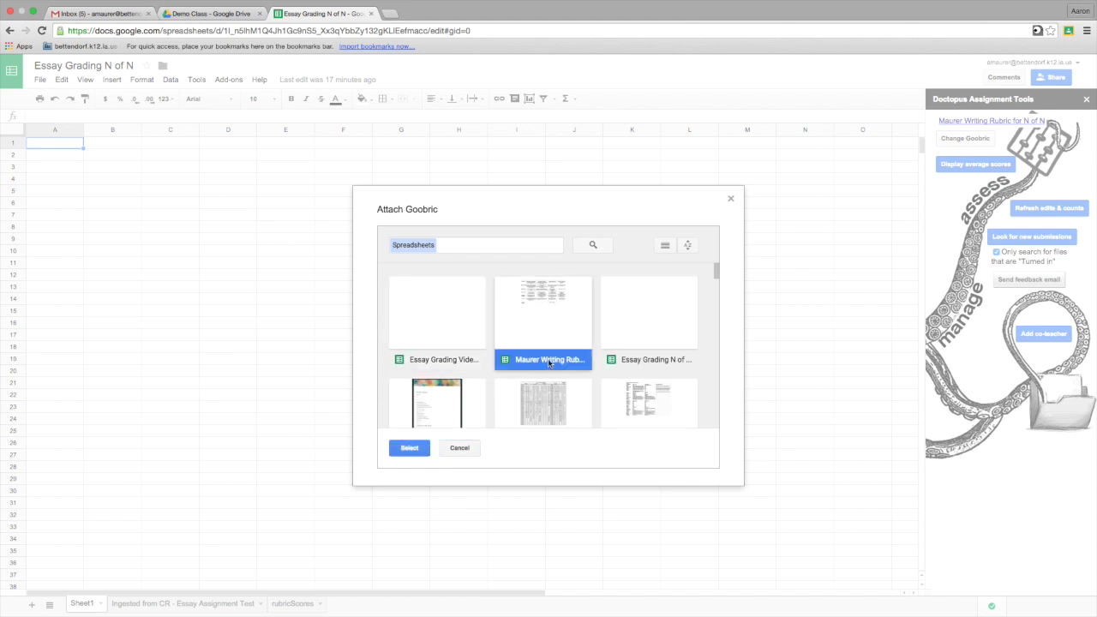
{"action": "scroll", "coordinate": [550, 362], "scroll_direction": "down", "scroll_amount": 5}
{"action": "scroll", "coordinate": [550, 363], "scroll_direction": "up", "scroll_amount": 5}
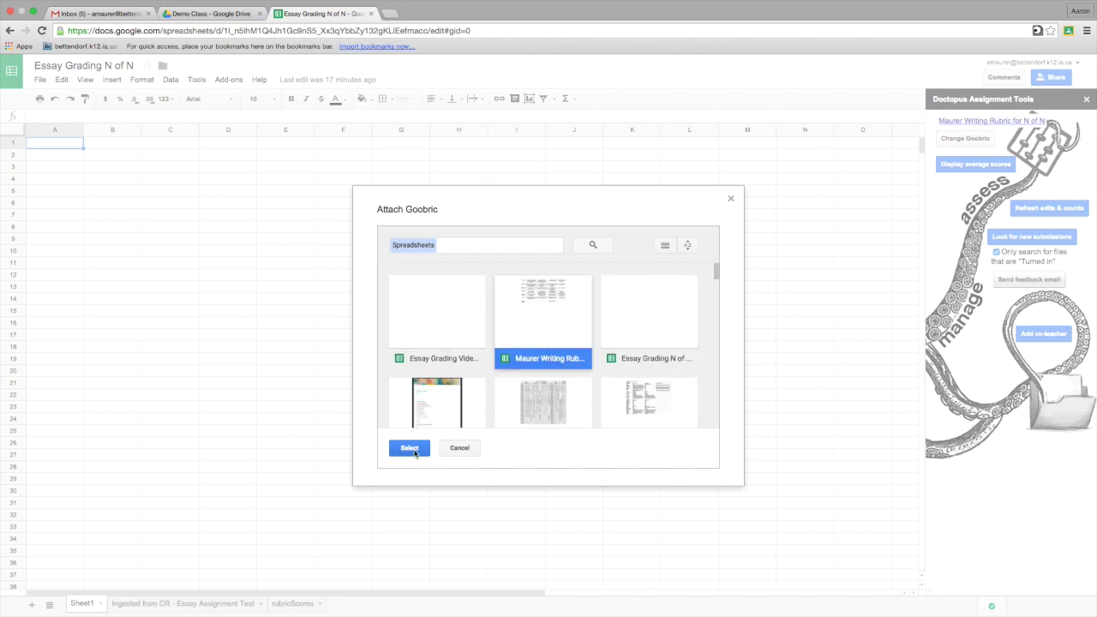
{"action": "left_click", "coordinate": [459, 448]}
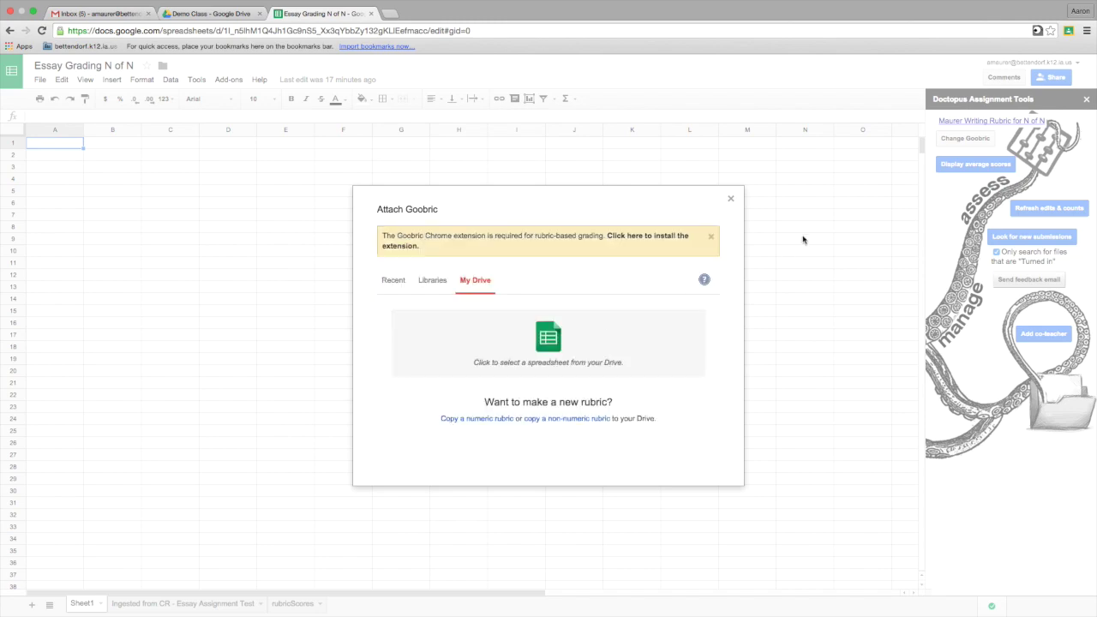
{"action": "left_click", "coordinate": [731, 199]}
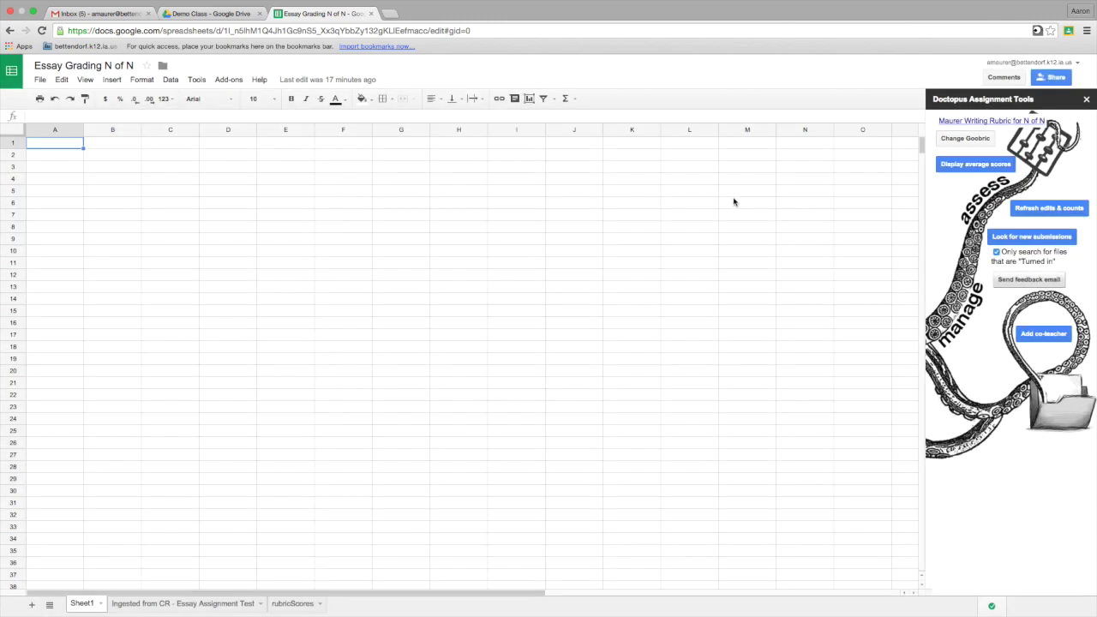
{"action": "left_click", "coordinate": [958, 121]}
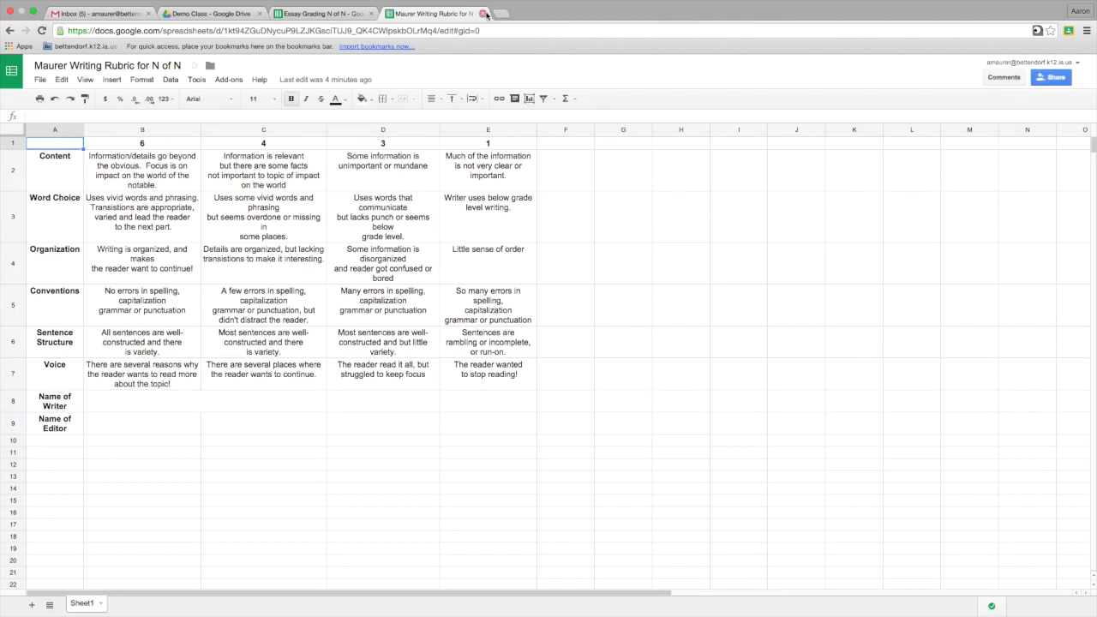
- Close the rubric tab and check Doctopus for newly turned-in essay submissions
{"action": "left_click", "coordinate": [482, 14]}
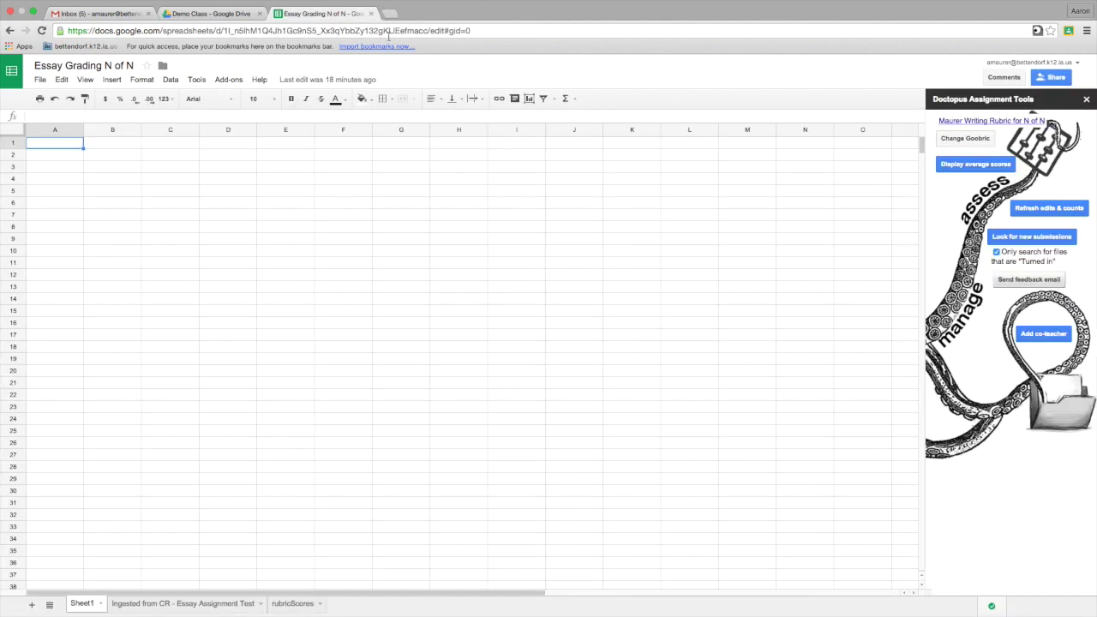
{"action": "left_click", "coordinate": [1032, 239]}
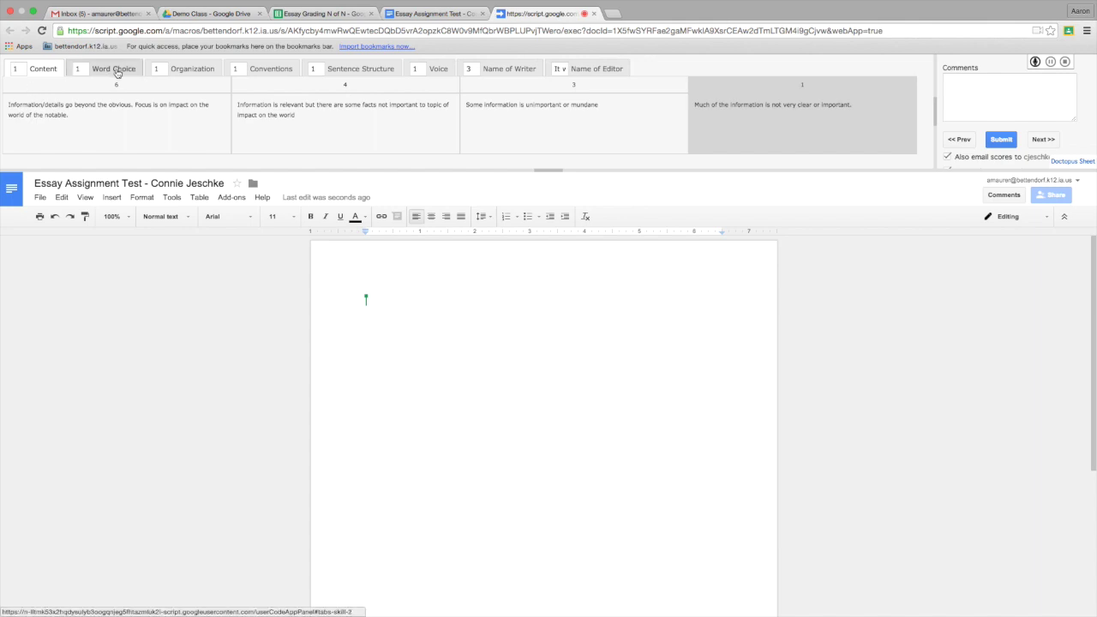
- Score the essay 1 for Name of Writer and 1 for Name of Editor
{"action": "left_click", "coordinate": [560, 68]}
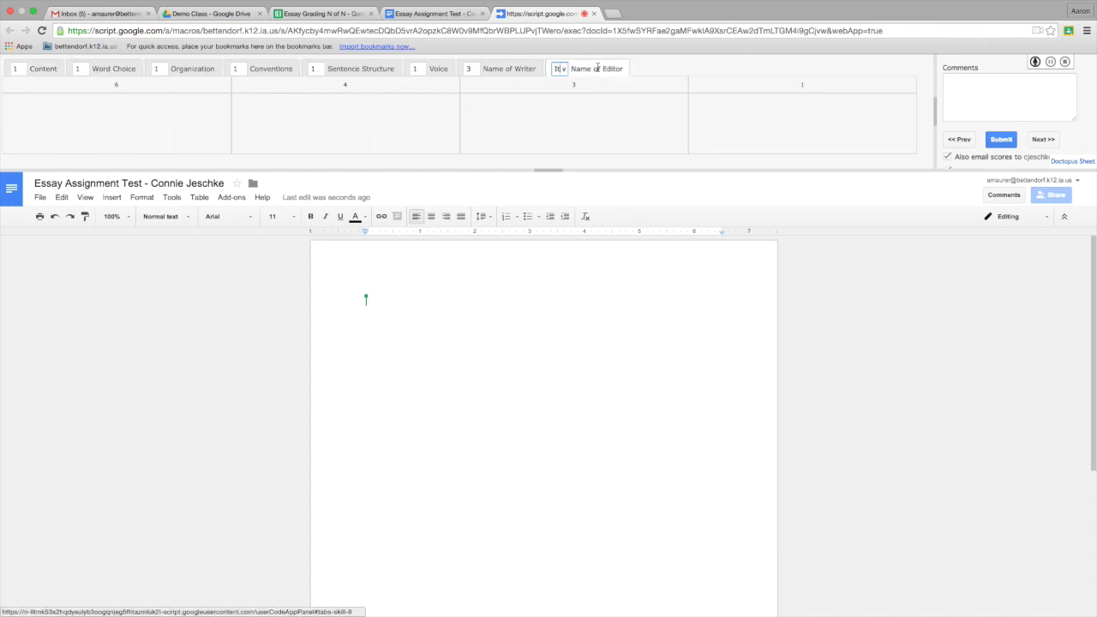
{"action": "left_click", "coordinate": [474, 68]}
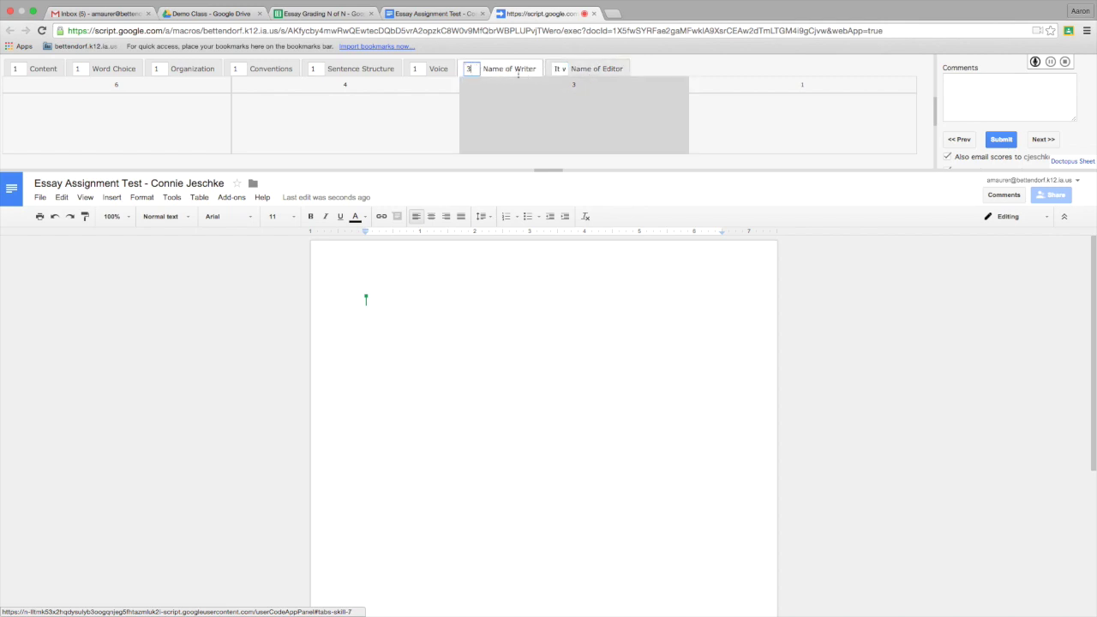
{"action": "left_click", "coordinate": [346, 103]}
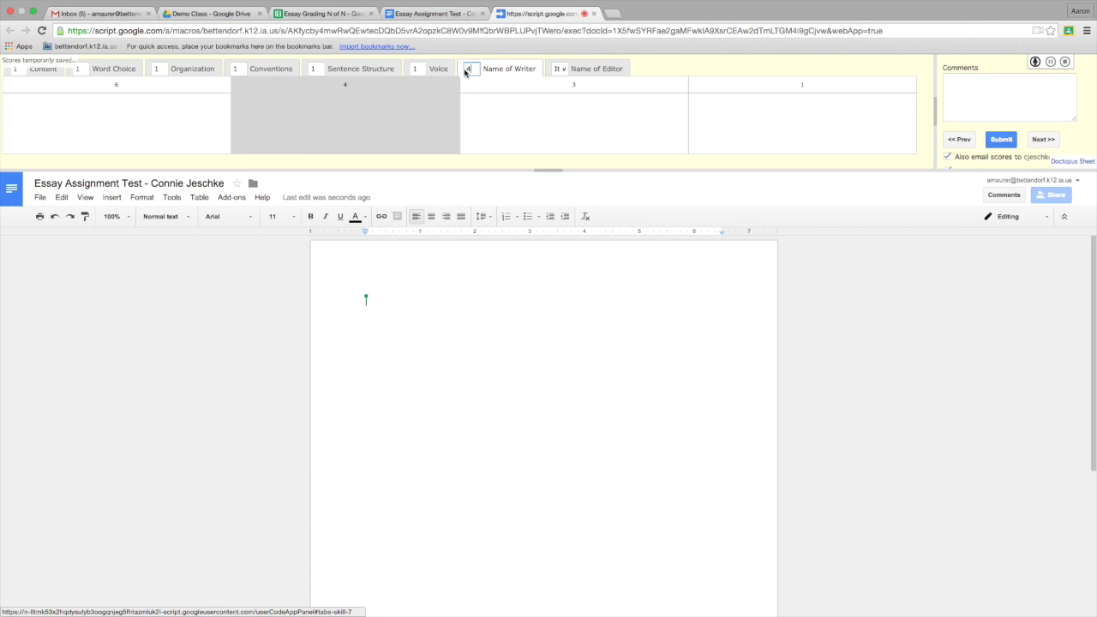
{"action": "type", "text": "1"}
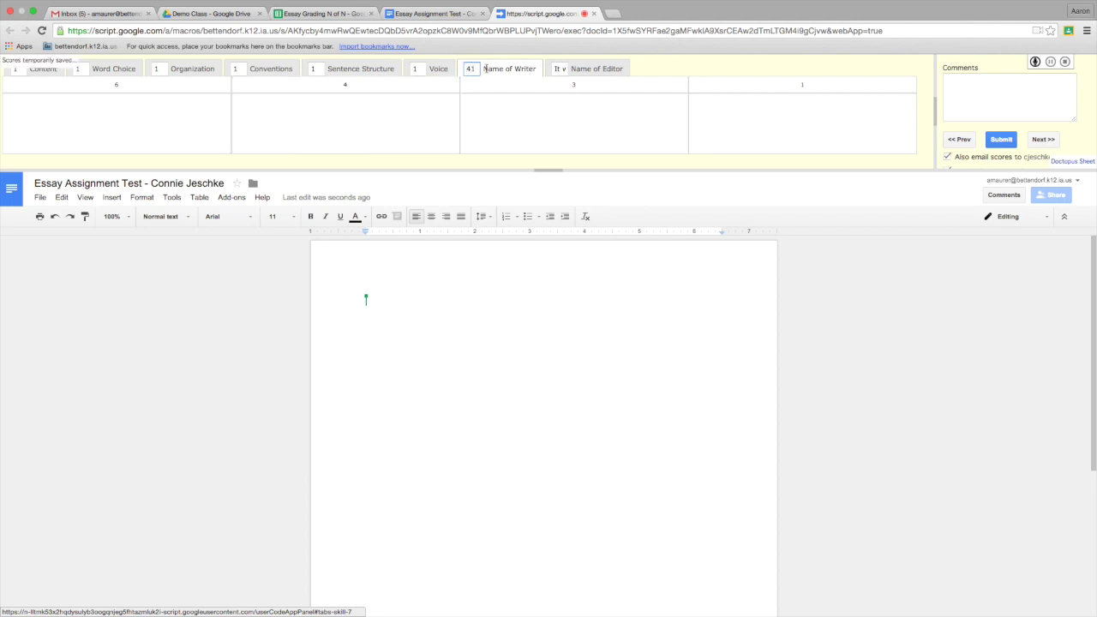
{"action": "key", "text": "BackSpace"}
{"action": "key", "text": "BackSpace"}
{"action": "type", "text": "1"}
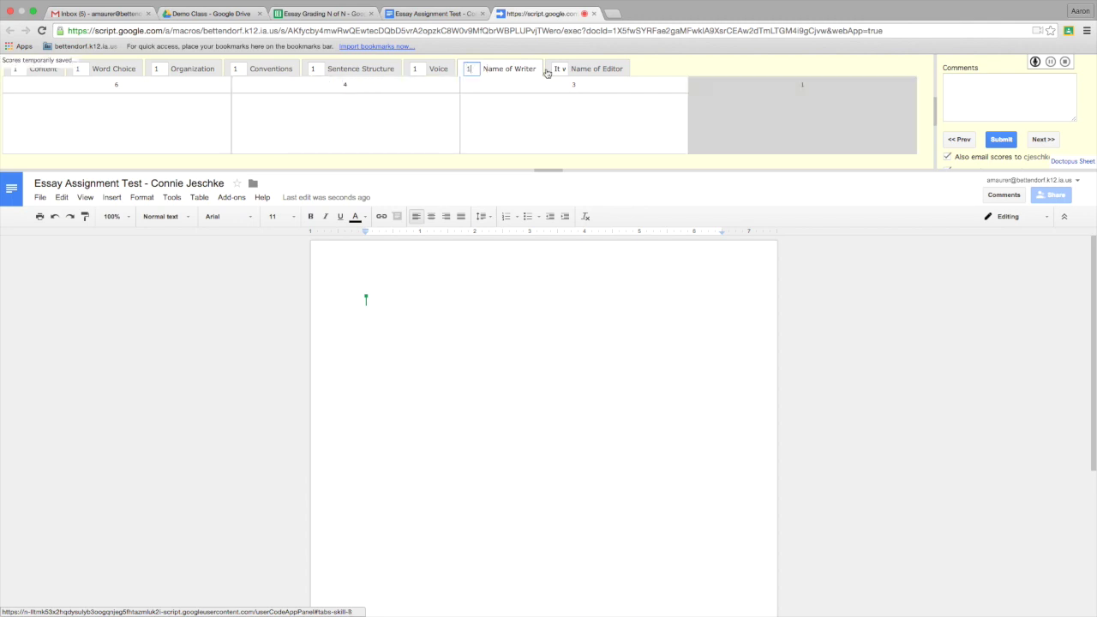
{"action": "left_click", "coordinate": [556, 69]}
{"action": "type", "text": "1"}
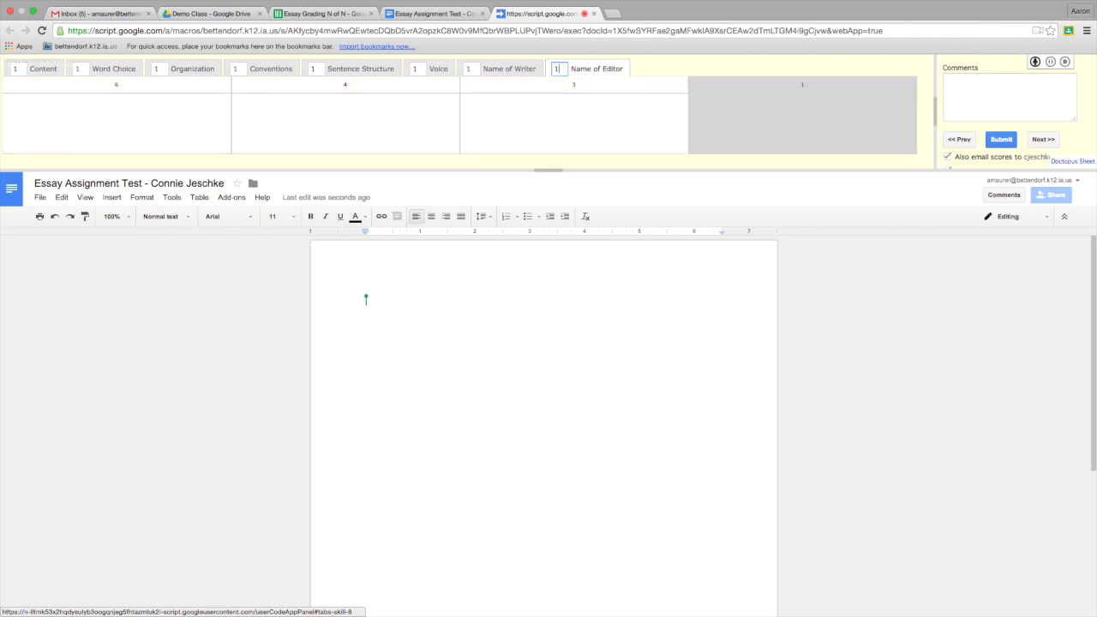
- Add the comment 'It works!' and close the Goobric scoring window
{"action": "left_click", "coordinate": [951, 82]}
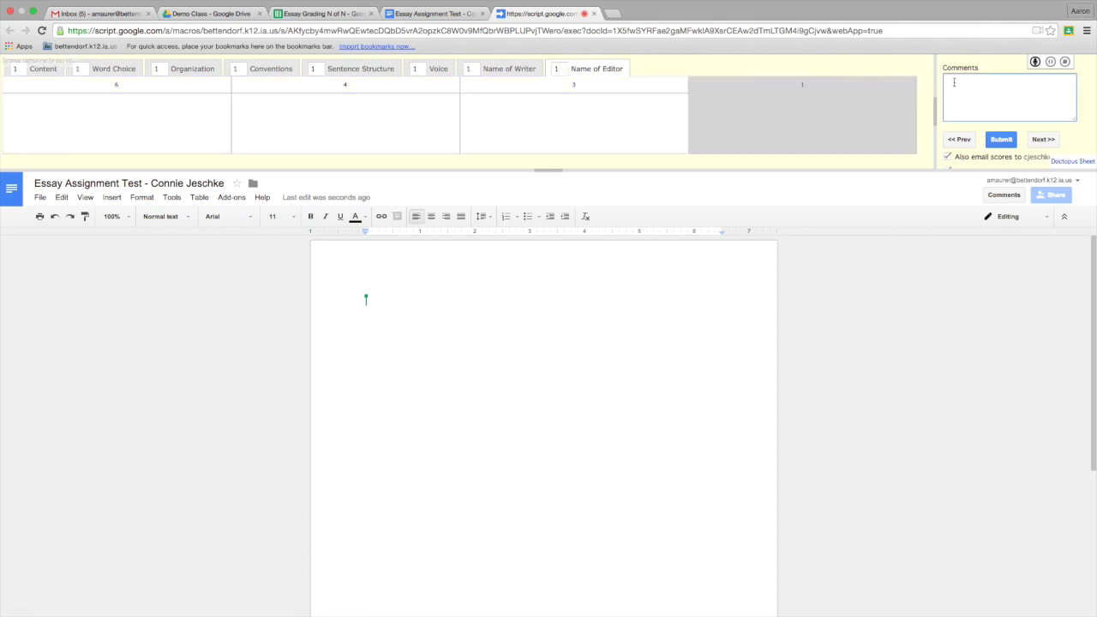
{"action": "type", "text": "It works!"}
{"action": "scroll", "coordinate": [1028, 136], "scroll_direction": "down", "scroll_amount": 2}
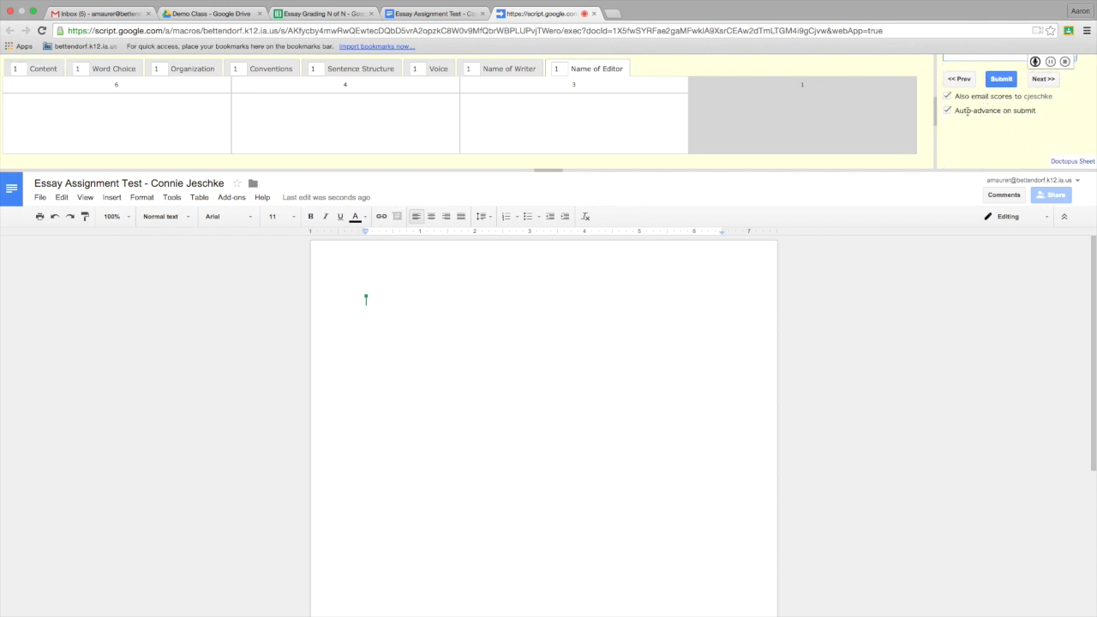
{"action": "scroll", "coordinate": [967, 110], "scroll_direction": "up", "scroll_amount": 3}
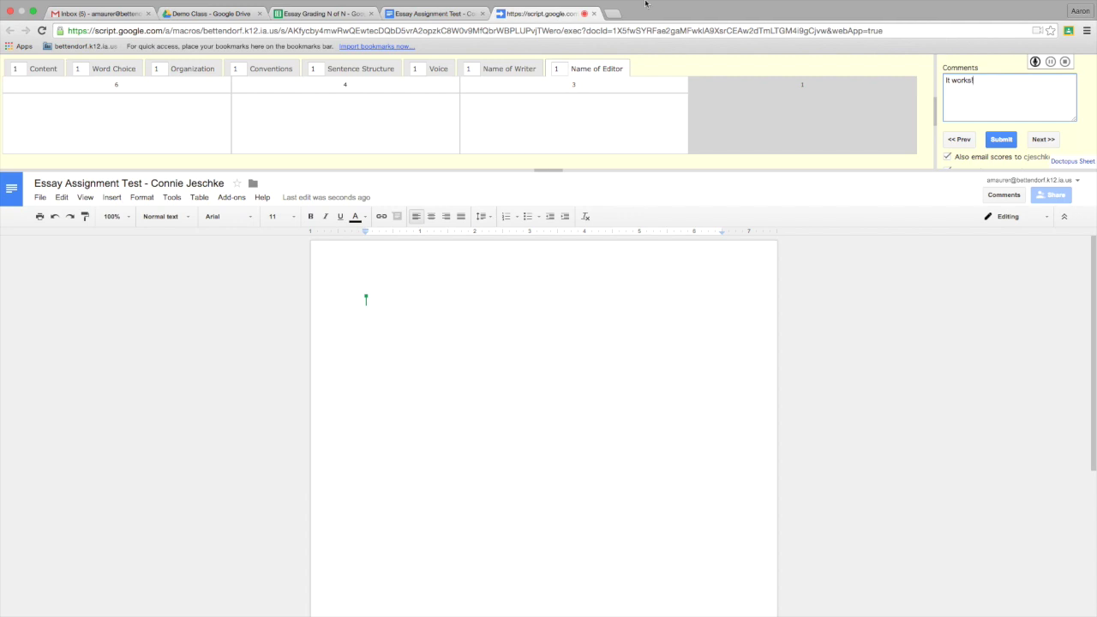
{"action": "left_click", "coordinate": [595, 14]}
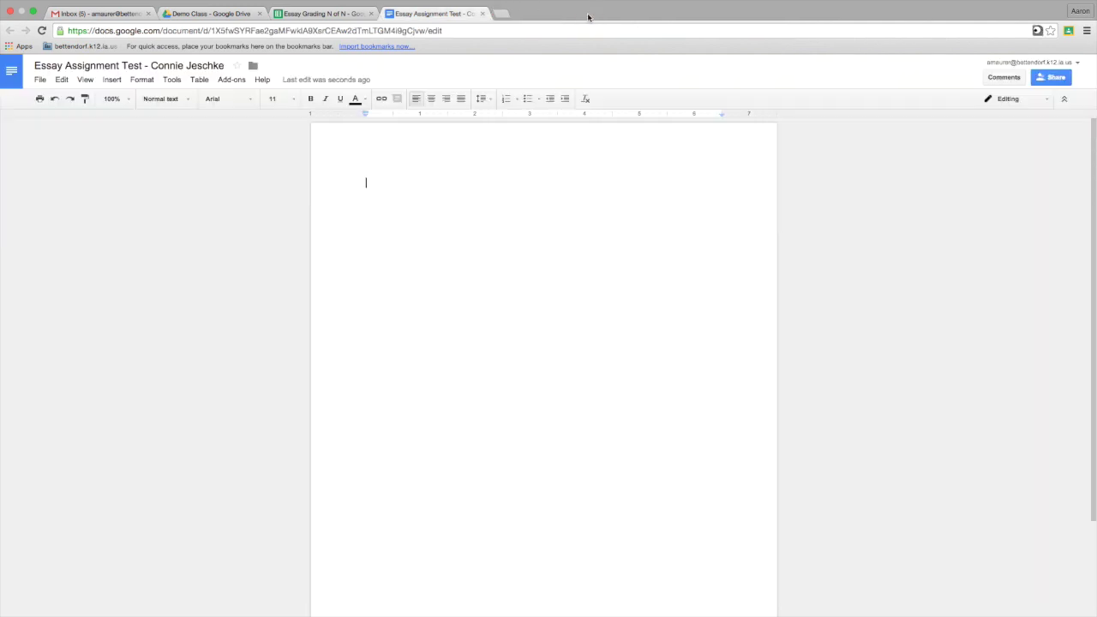
- Close the essay and Essay Grading tabs, then reopen Maurer Writing Rubric for N of N from Drive
{"action": "left_click", "coordinate": [482, 13]}
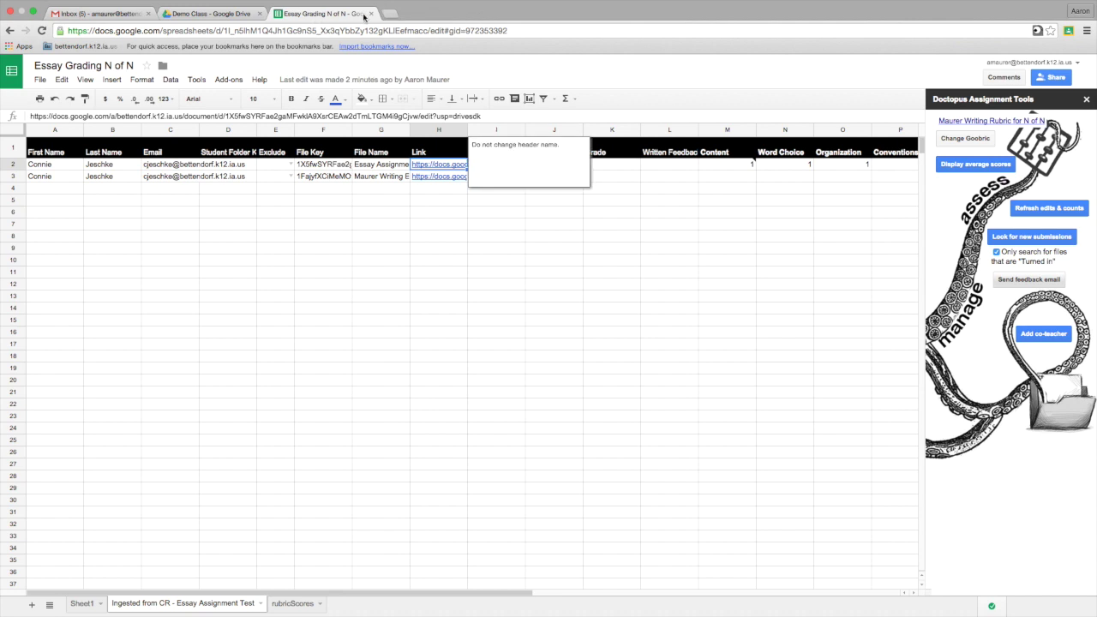
{"action": "left_click", "coordinate": [370, 14]}
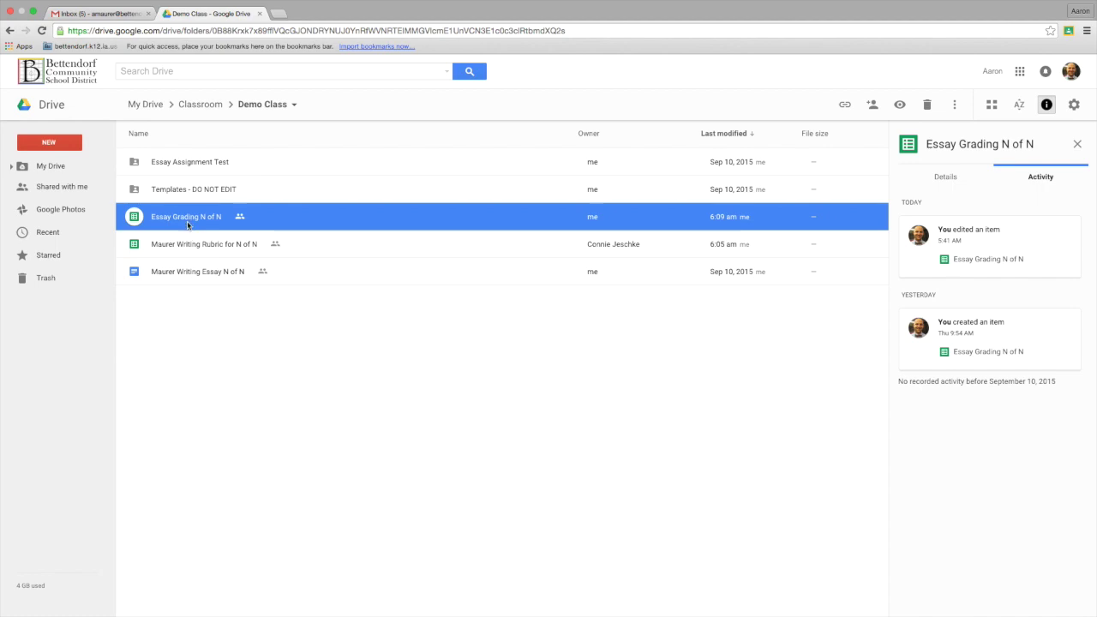
{"action": "double_click", "coordinate": [186, 245]}
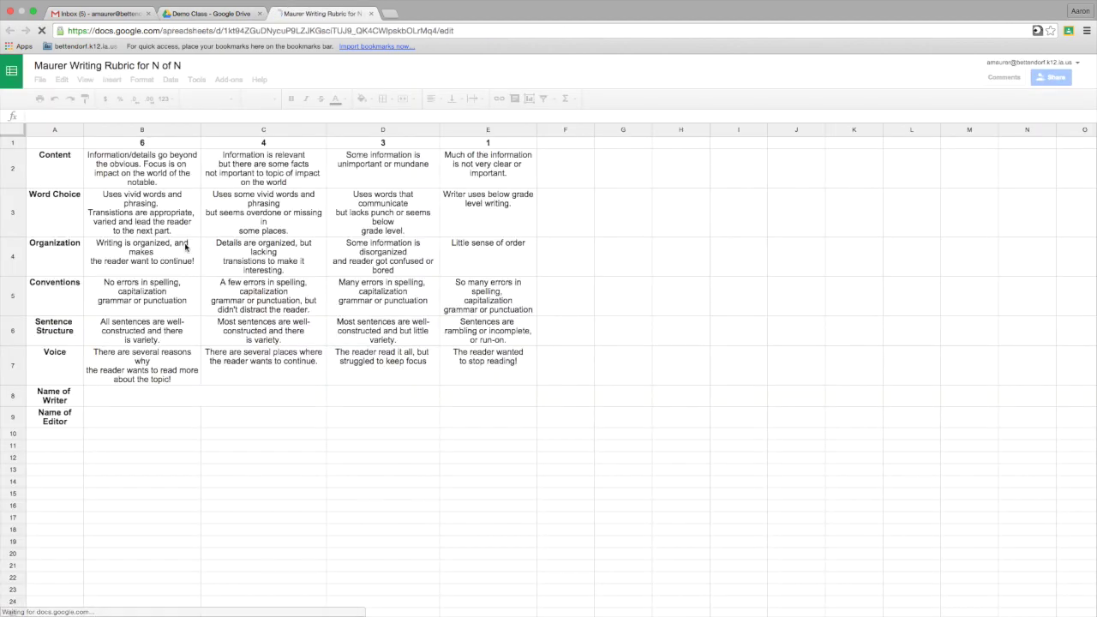